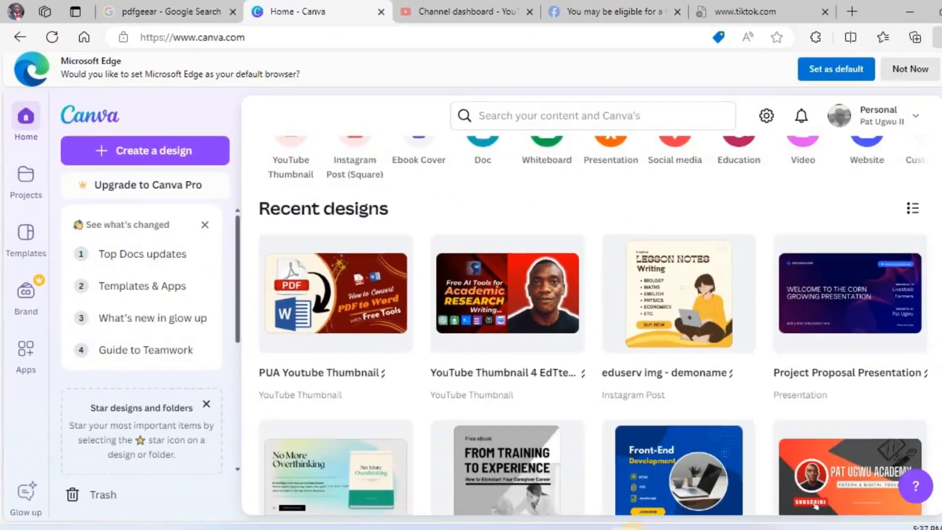
Step: Create a new custom-size design 800 px wide and 800 px high
scroll(708, 163, up, 3)
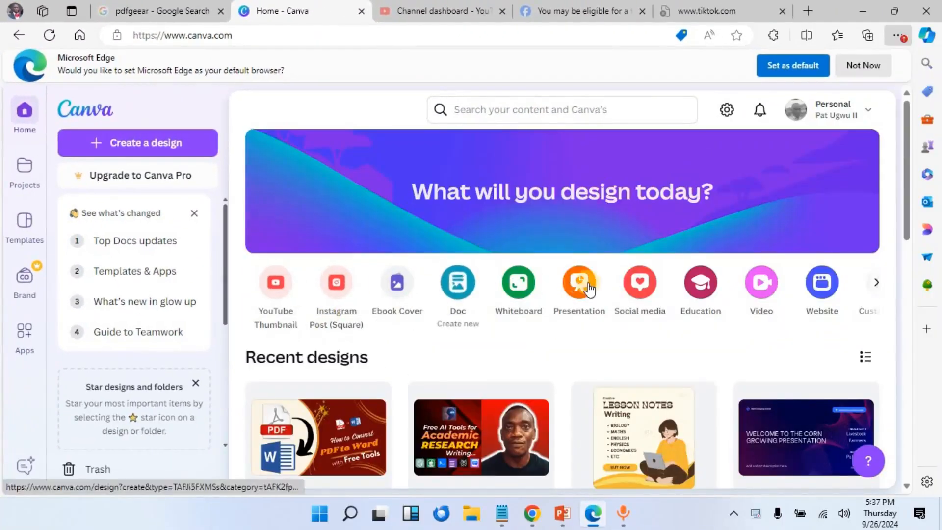
click(875, 283)
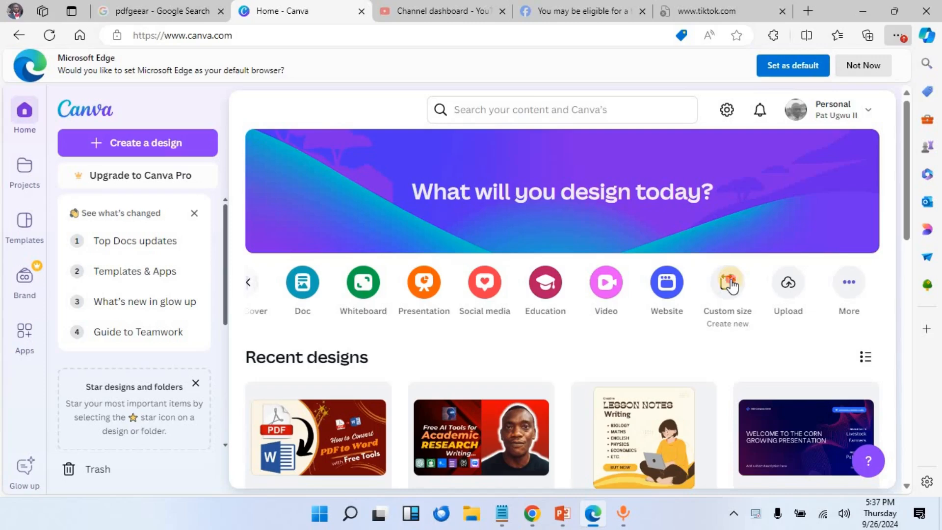
click(730, 283)
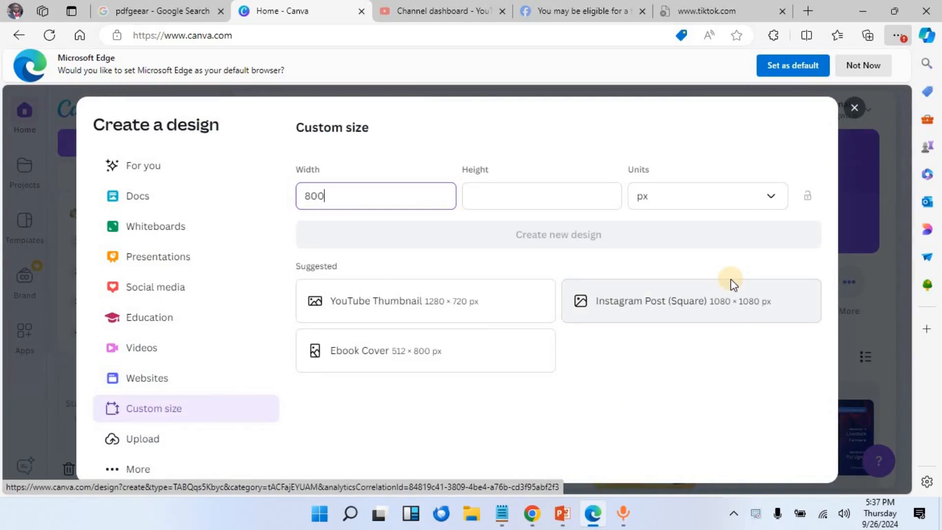
click(498, 193)
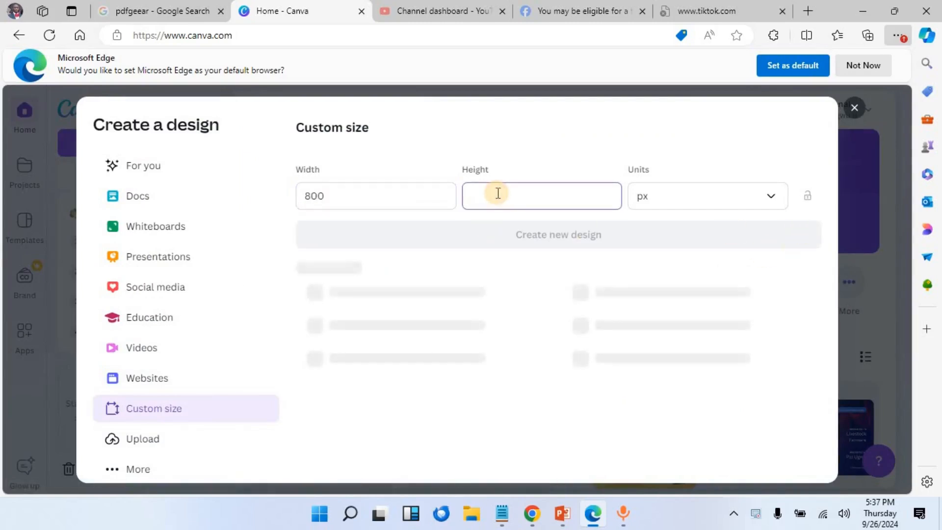
text(800)
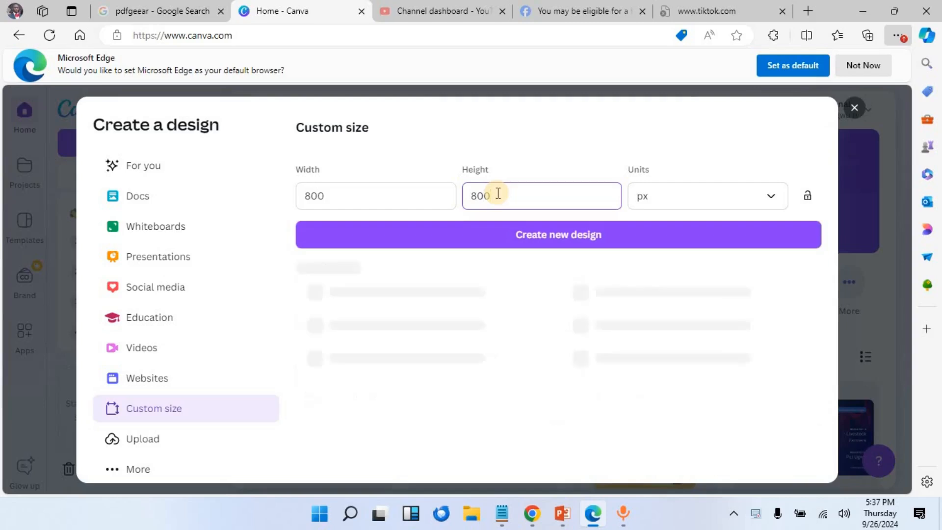
click(601, 238)
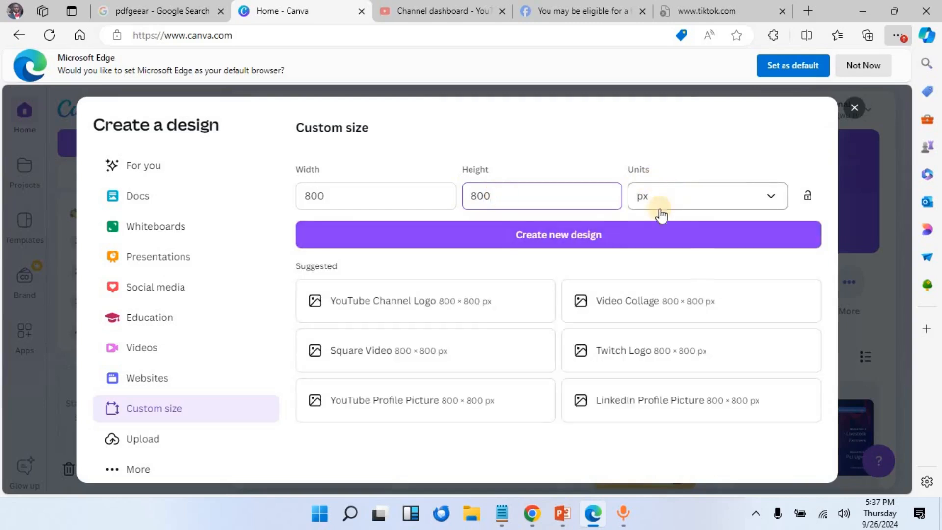
click(629, 244)
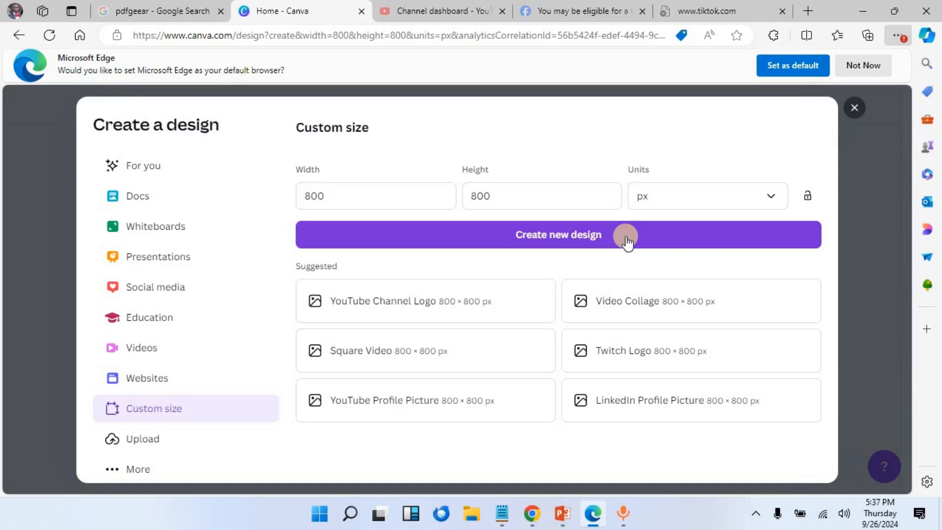
click(628, 240)
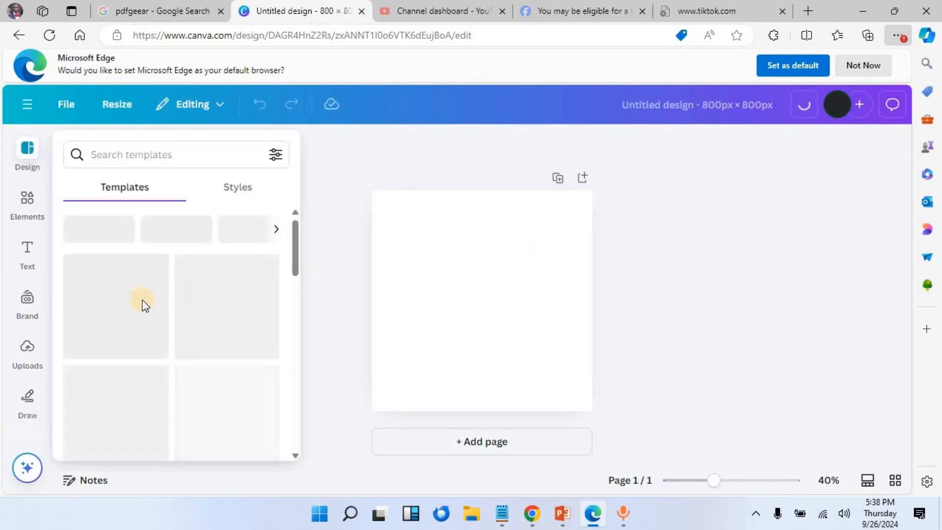
Step: Search the Canva apps for "magic media" and open Magic Media
scroll(21, 367, down, 4)
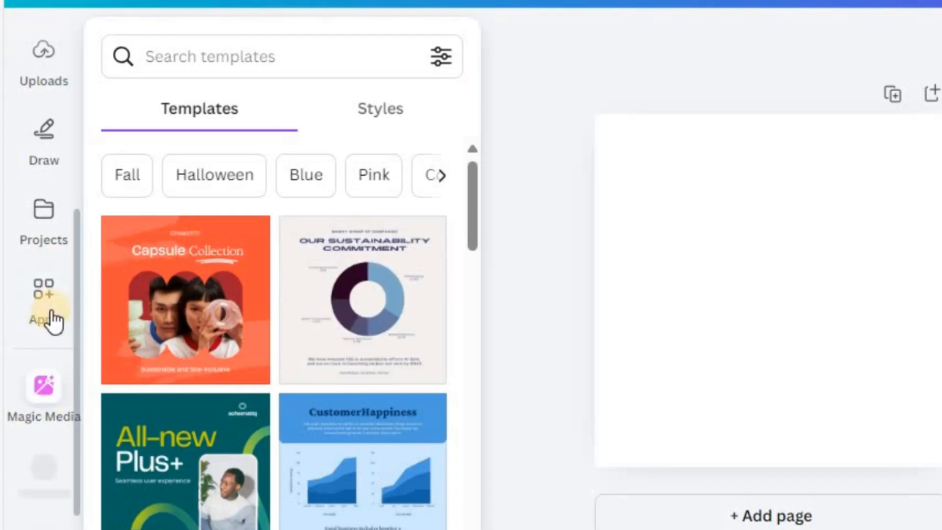
click(43, 296)
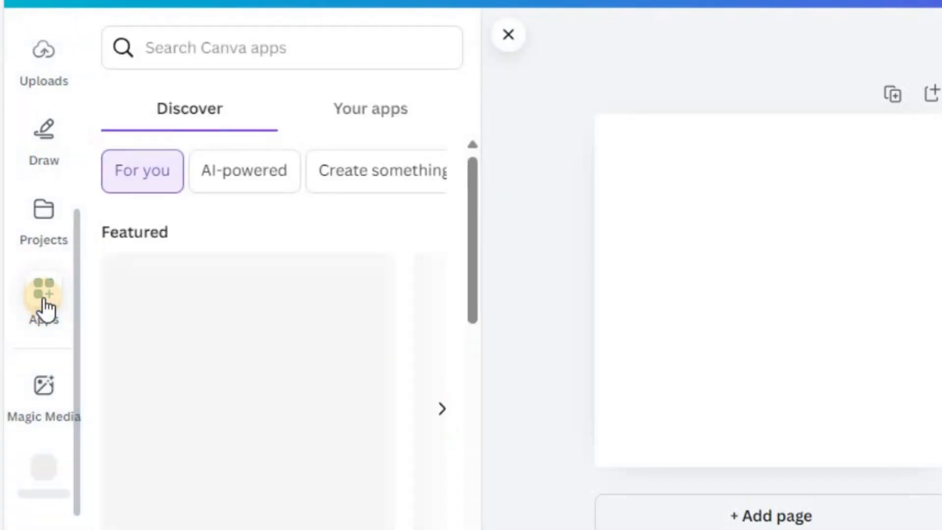
click(218, 50)
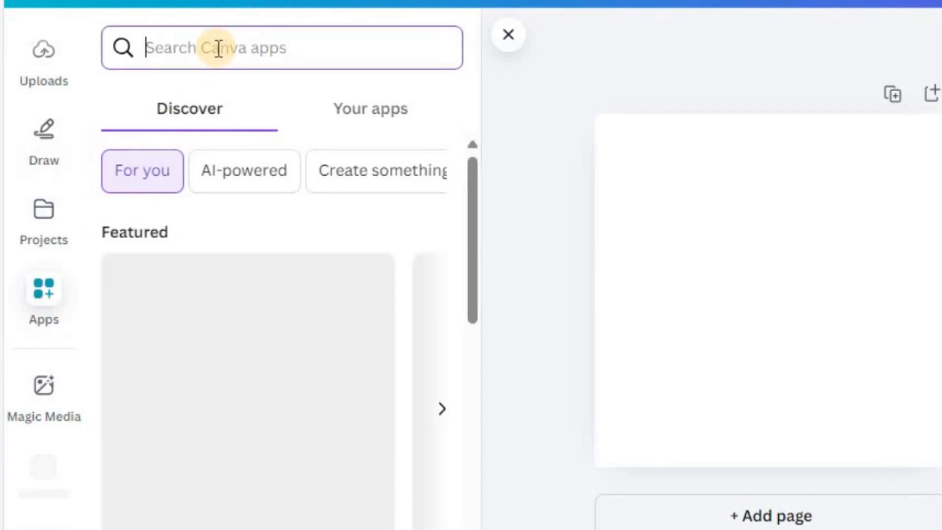
text(magic media)
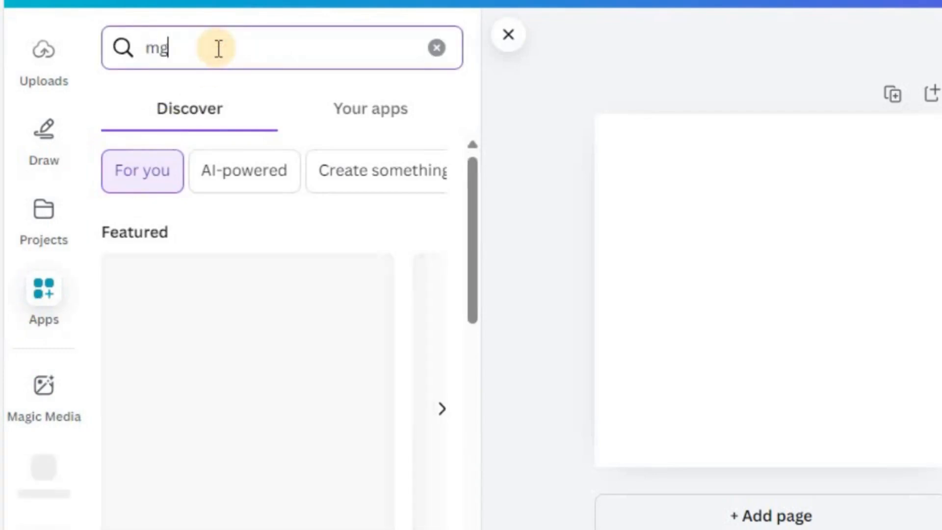
key(Return)
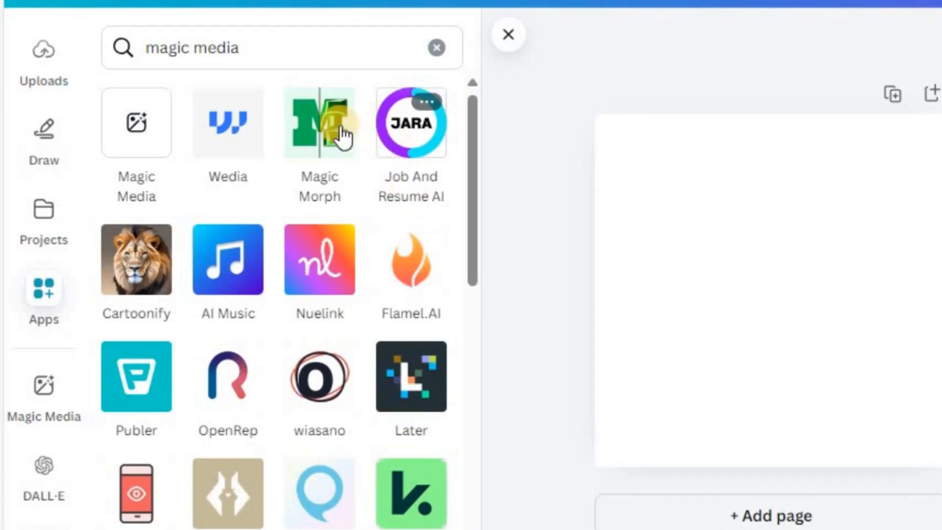
click(140, 122)
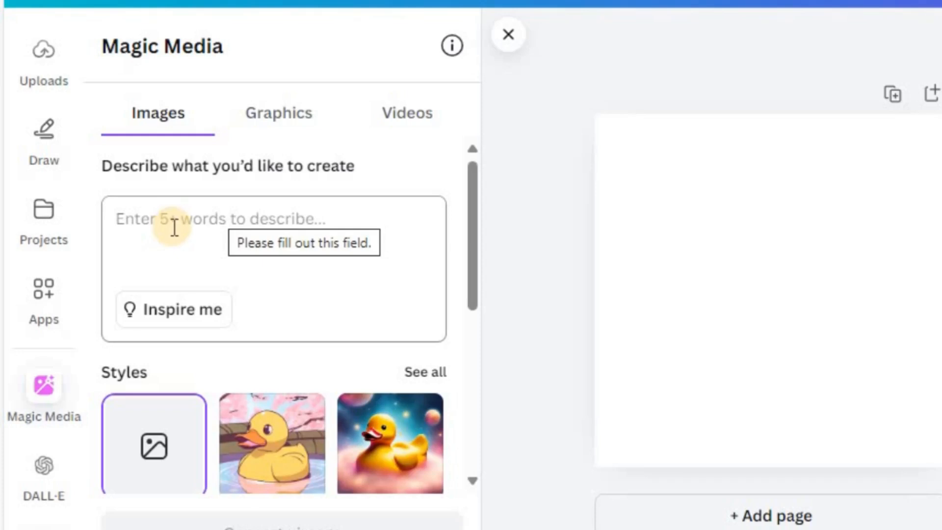
Step: Enter "generate an image of an african female teacher teaching before a blackboard with stick pointing to the board and pupil sitting and looking up to the teacher"
click(175, 227)
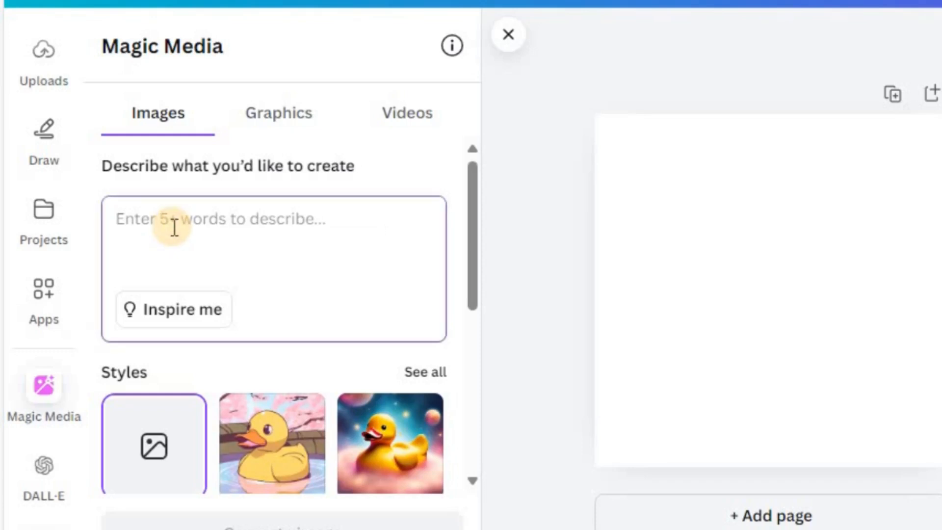
key(ctrl+v)
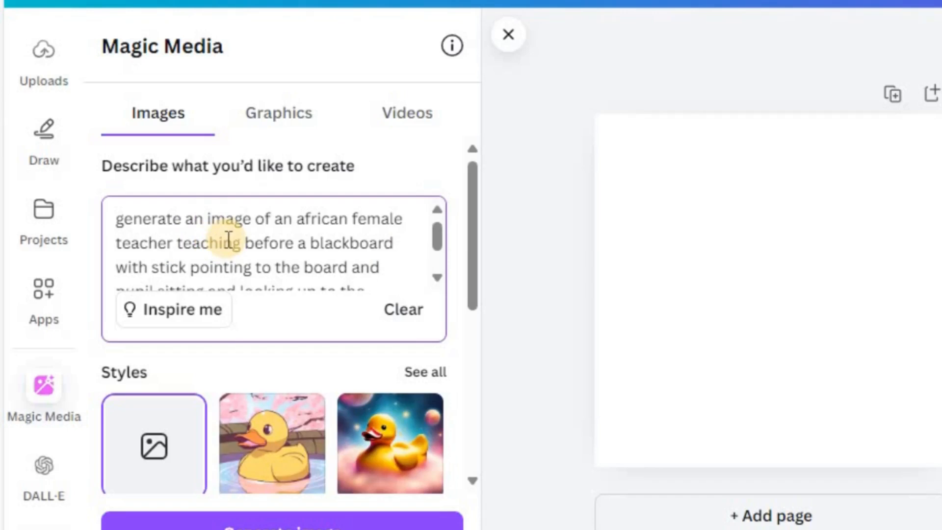
scroll(229, 239, down, 1)
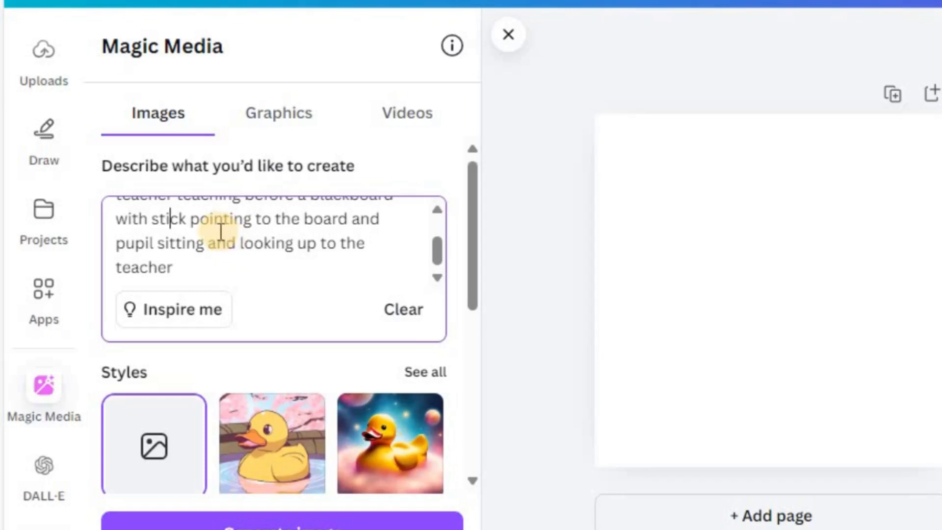
Step: Choose the Photo style for the teacher prompt and generate the images
scroll(221, 232, down, 5)
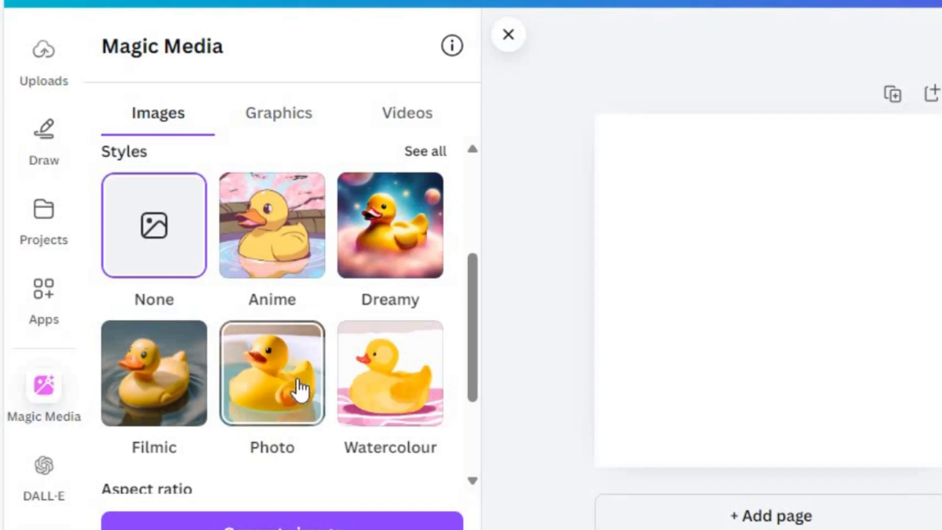
click(277, 376)
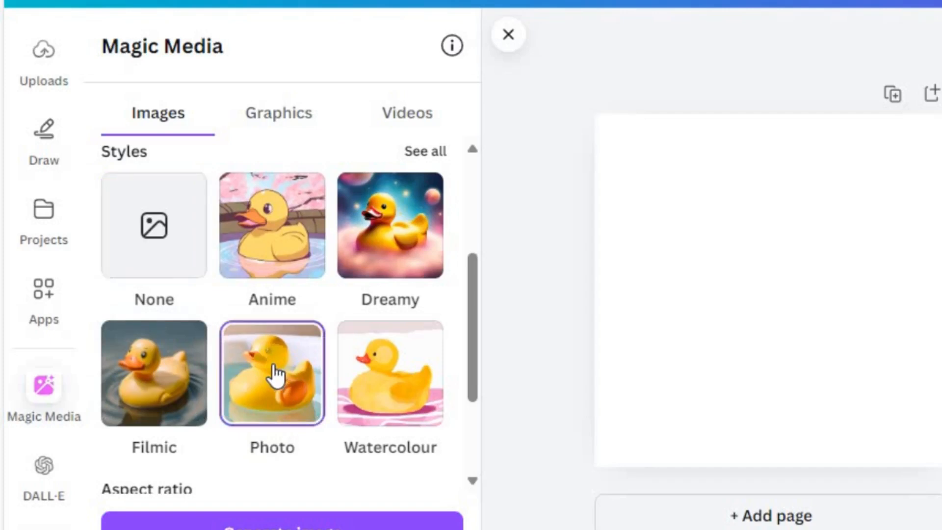
scroll(277, 375, down, 3)
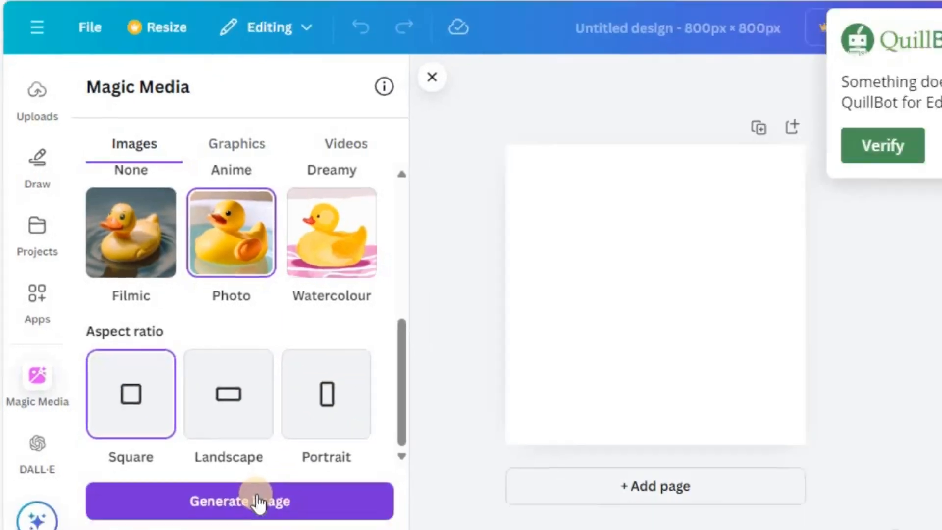
click(301, 526)
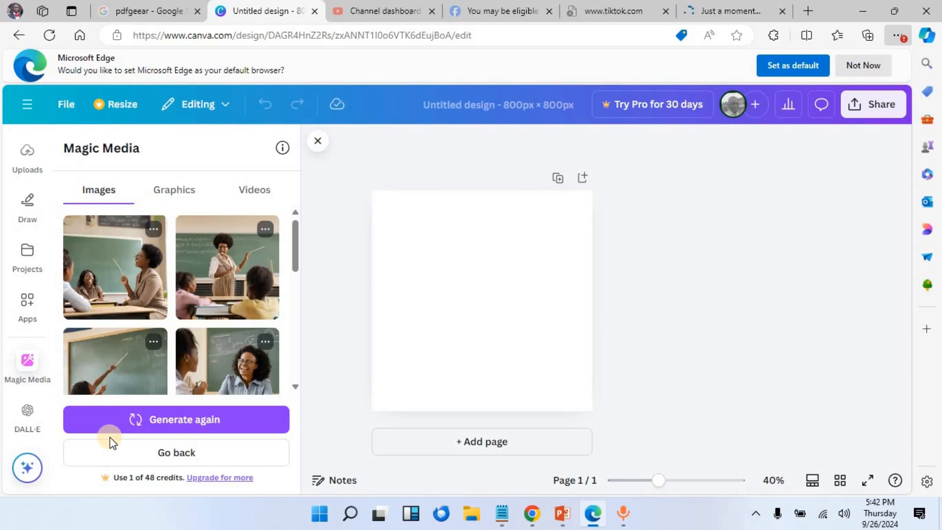
Step: Add the generated image of the standing teacher pointing at the blackboard and enlarge it to fill the whole page
scroll(139, 275, down, 2)
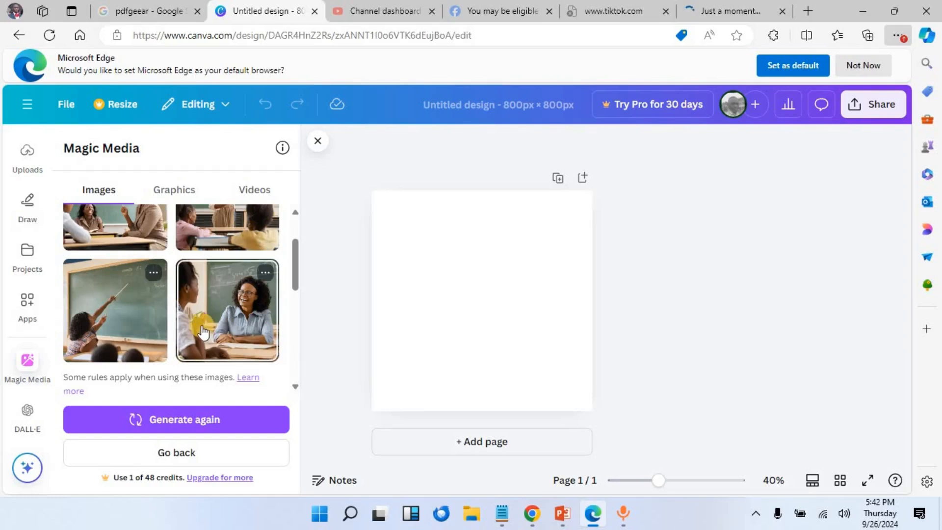
scroll(165, 320, up, 2)
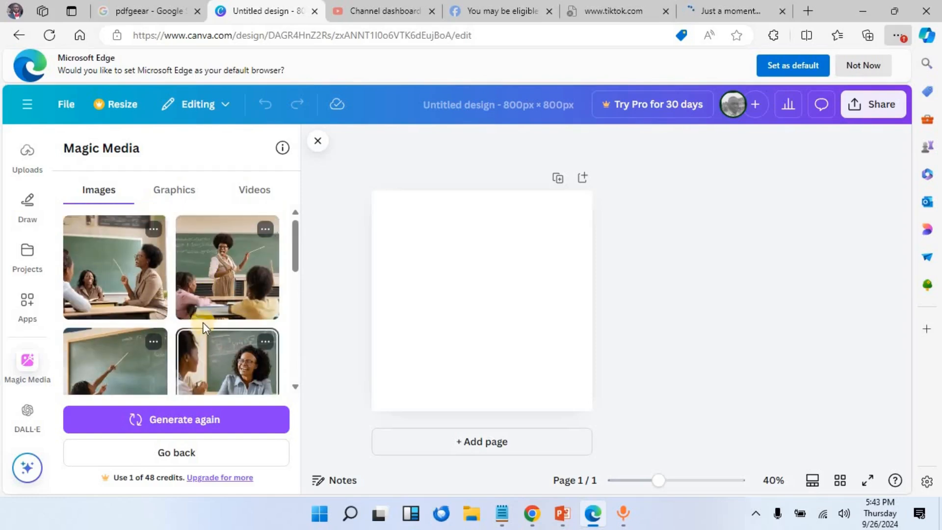
click(224, 267)
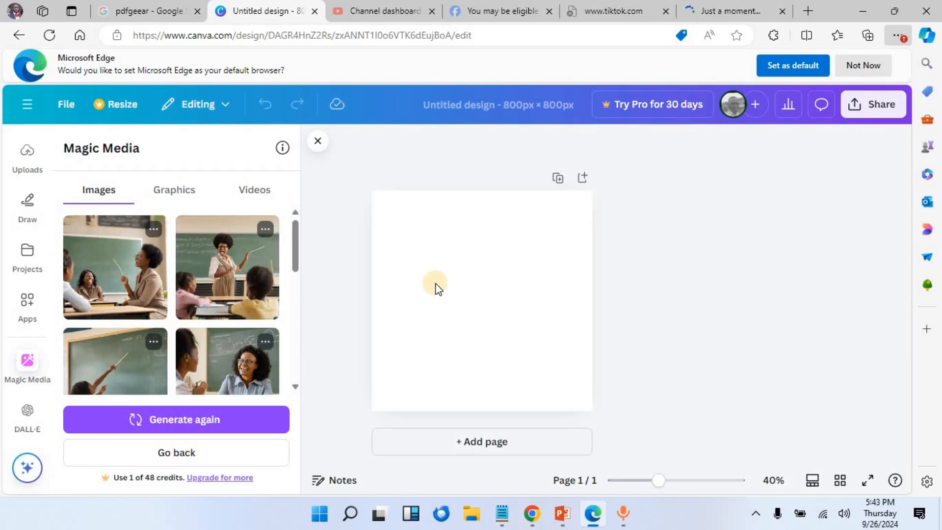
click(439, 255)
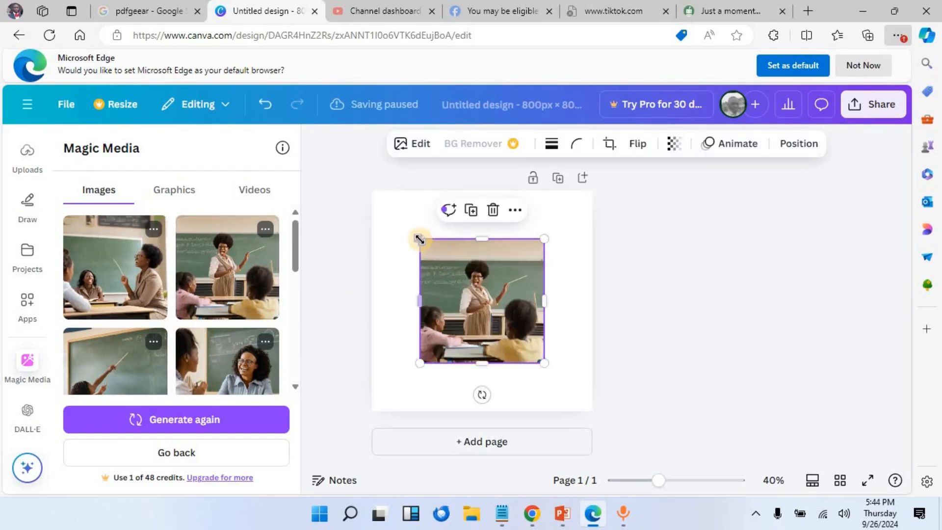
drag(419, 236, 371, 191)
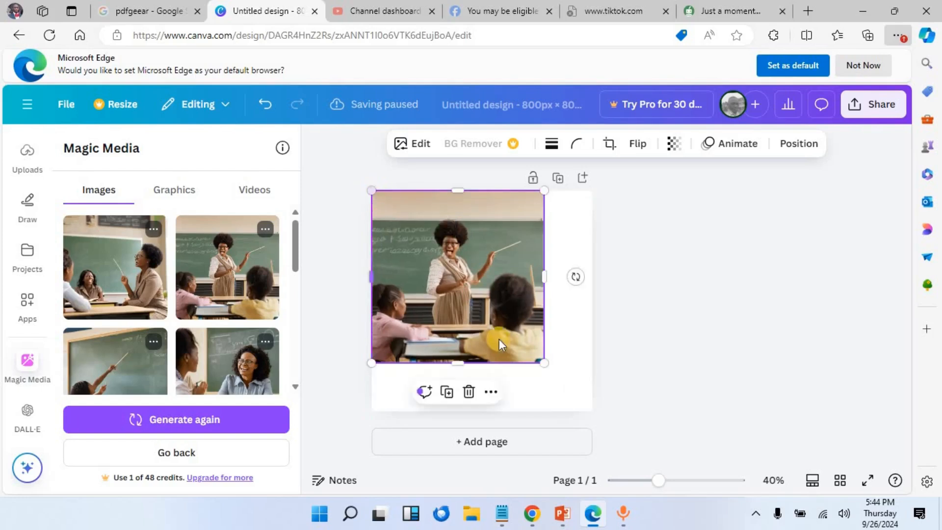
drag(544, 362, 594, 412)
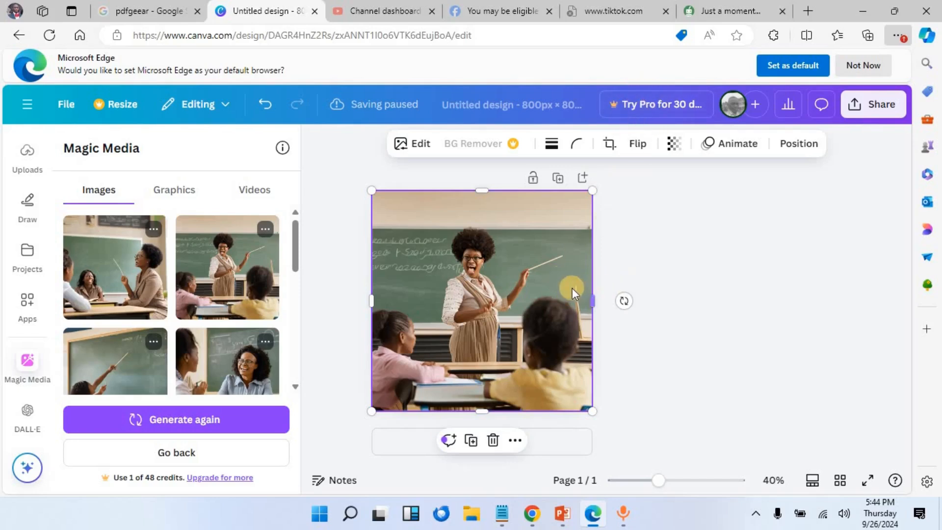
Step: Replace the image prompt with "generate an image of a sales man with mobile phone takinc calls and laptopt computer on his desk."
scroll(275, 292, down, 5)
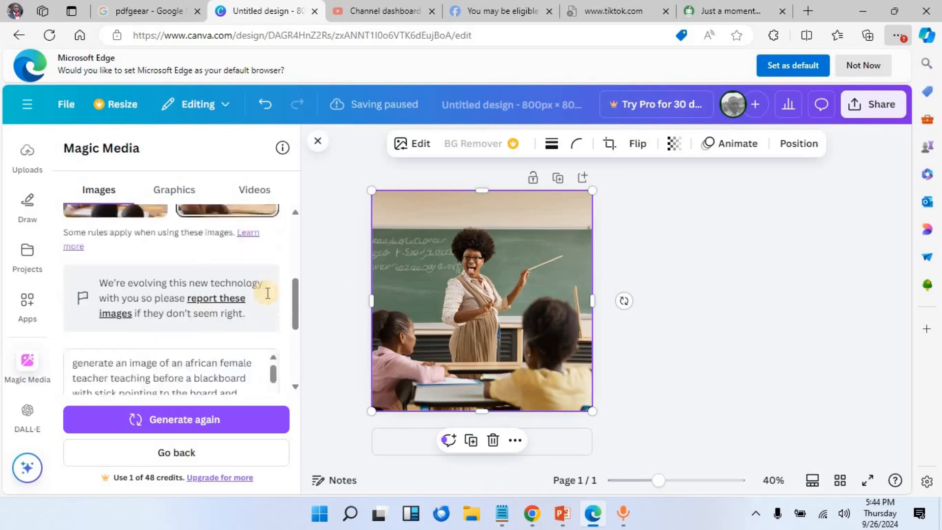
scroll(275, 289, up, 5)
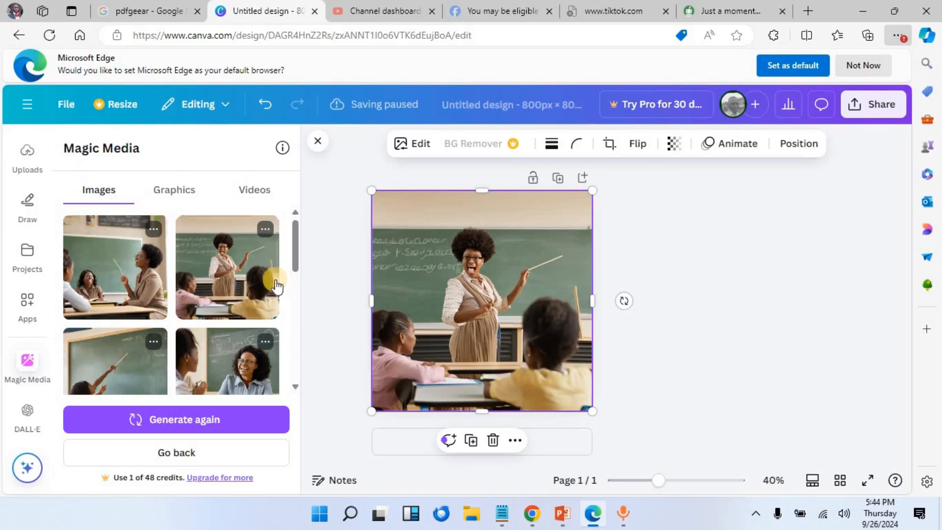
click(690, 317)
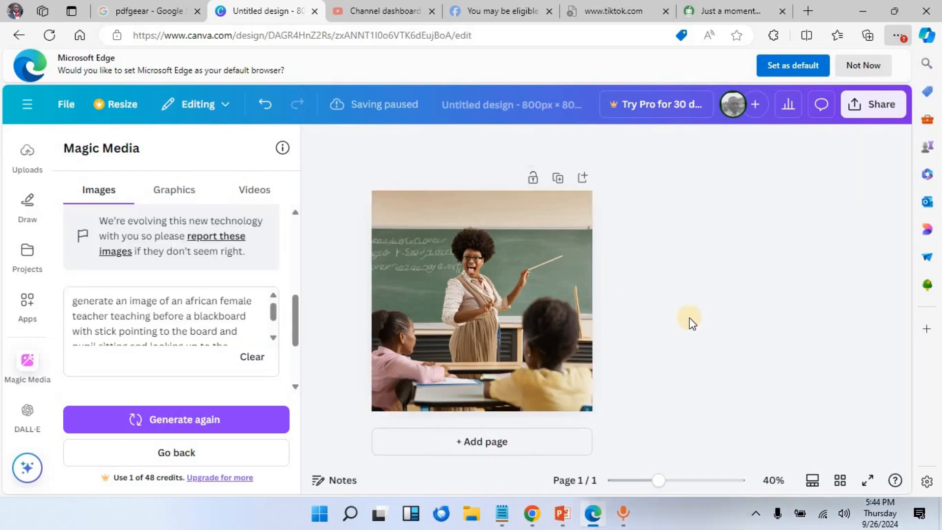
click(230, 328)
key(ctrl+a)
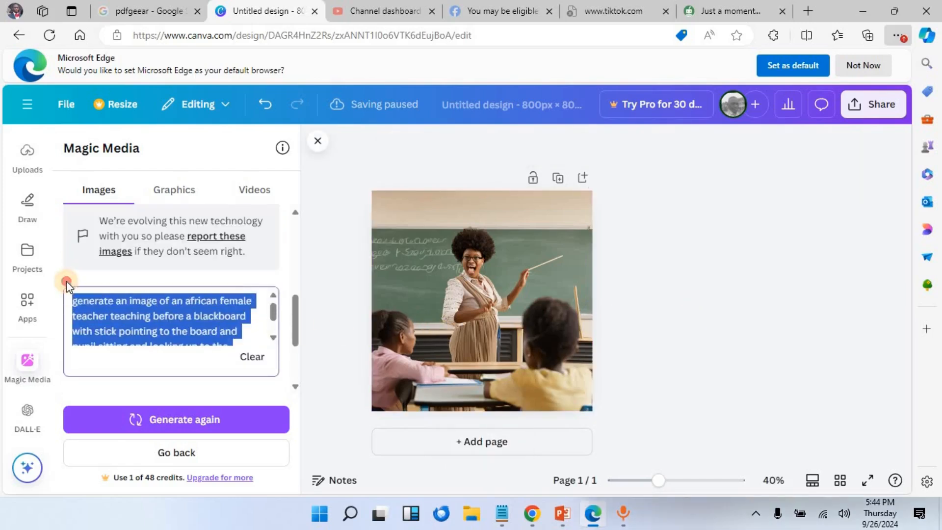
text(generate a sales man with mobile phone takinc calls and laptopt computer on his desk.)
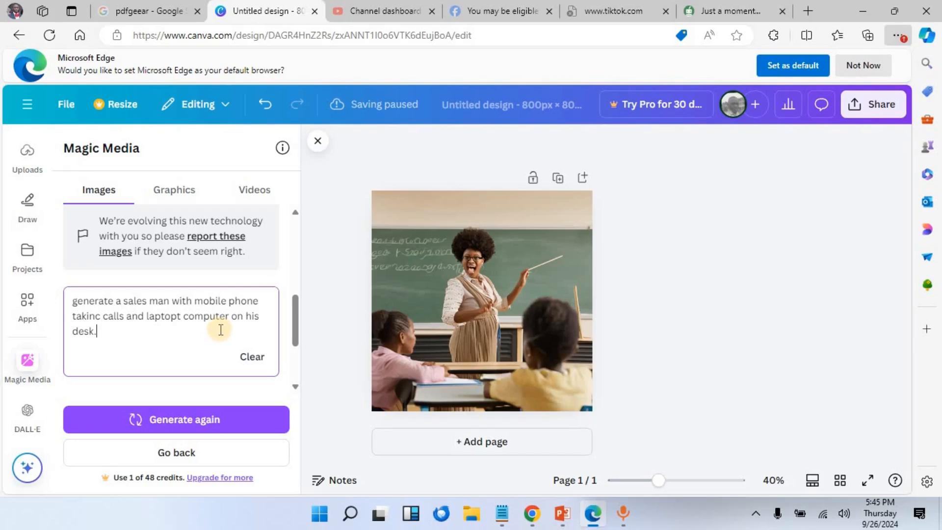
click(121, 302)
text(n image of a)
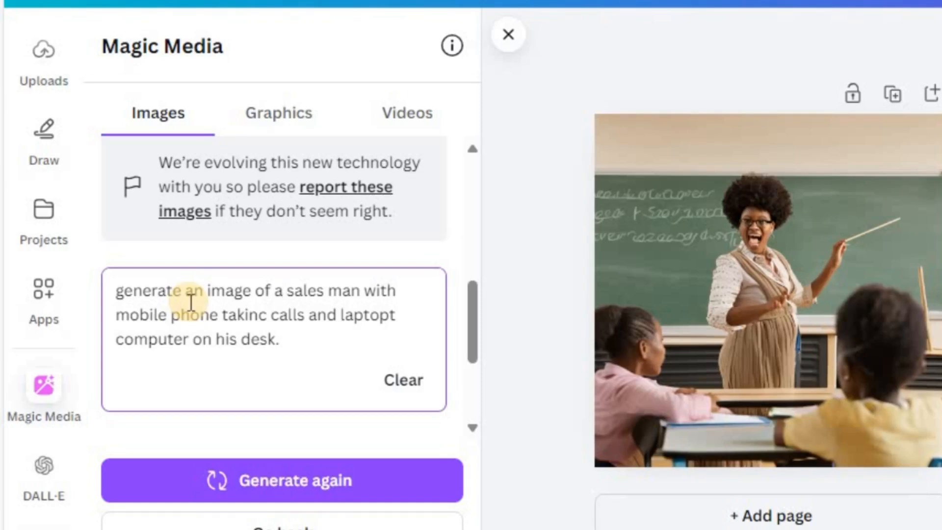
Step: Generate images from the salesman prompt, look through them and minimize the browser window
click(367, 480)
scroll(446, 271, down, 3)
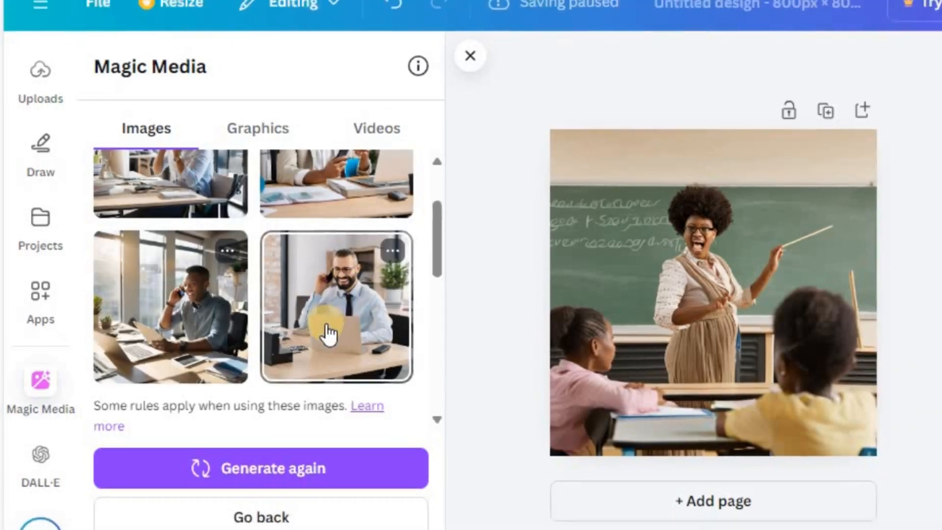
scroll(328, 335, up, 2)
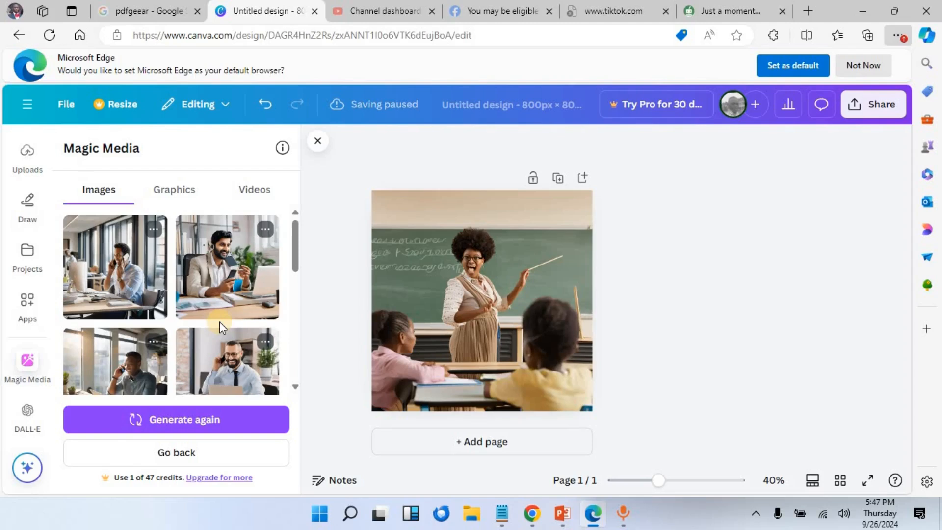
click(864, 13)
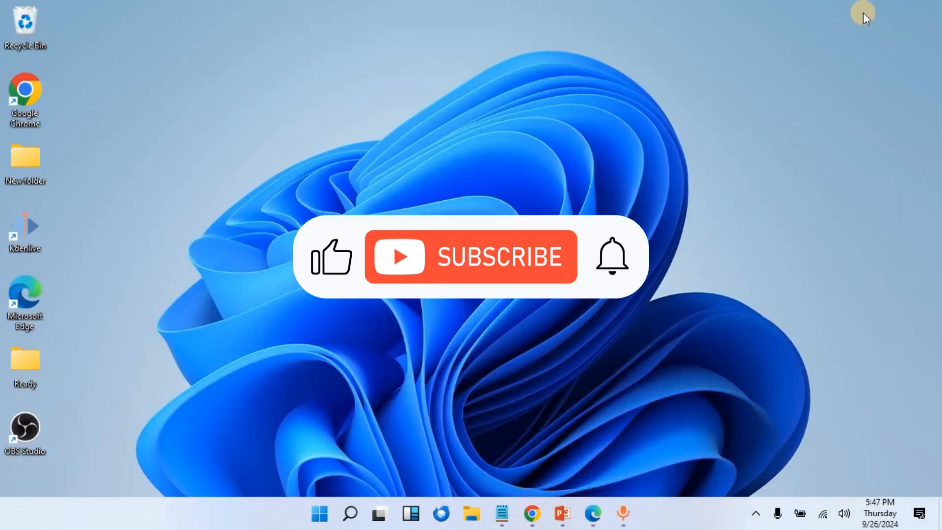